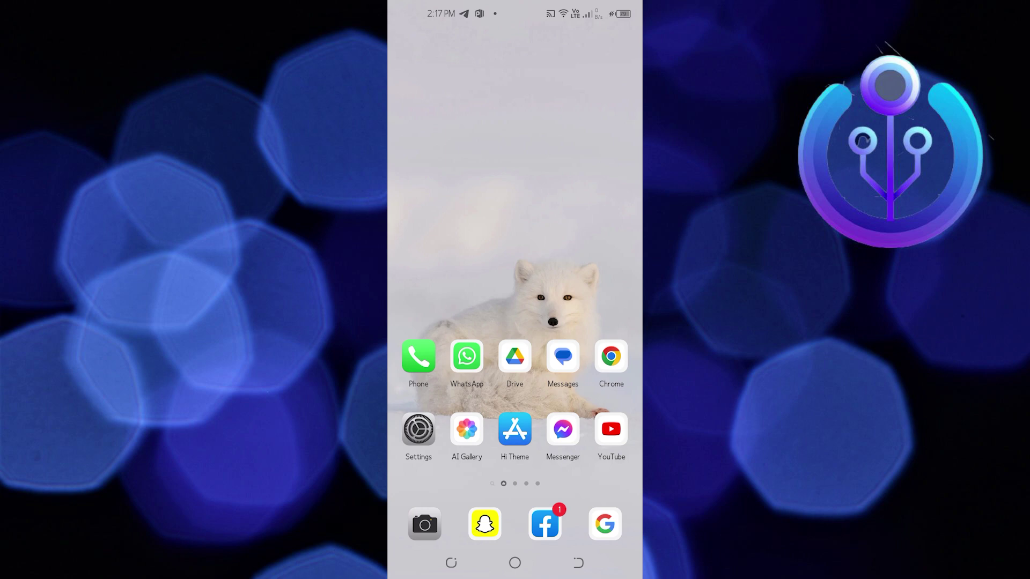
Swipe up on the home screen to show all installed apps
left_click_drag(547, 515, 548, 241)
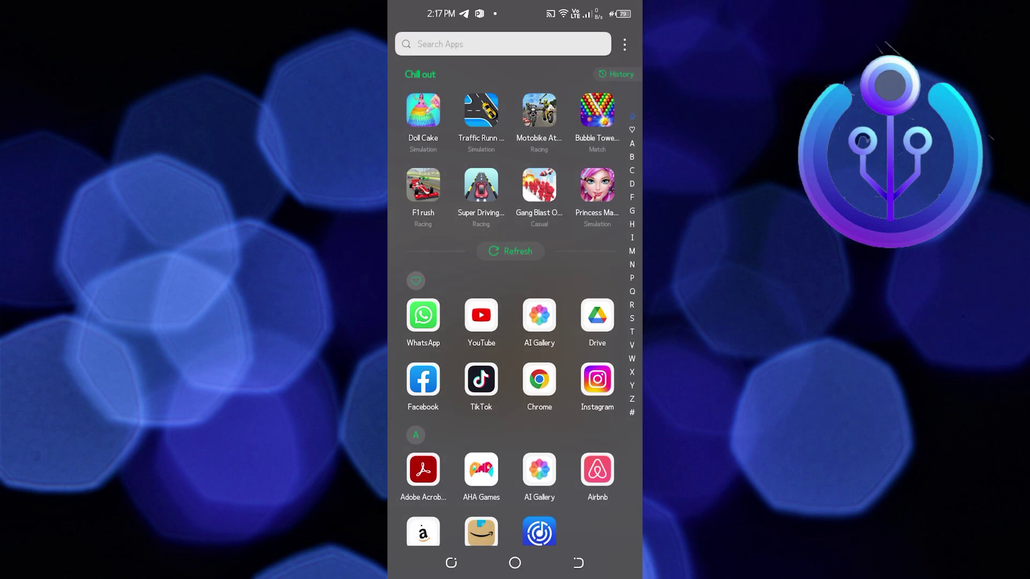
Launch Amazon Shopping from the app drawer and go to its account area
left_click(481, 446)
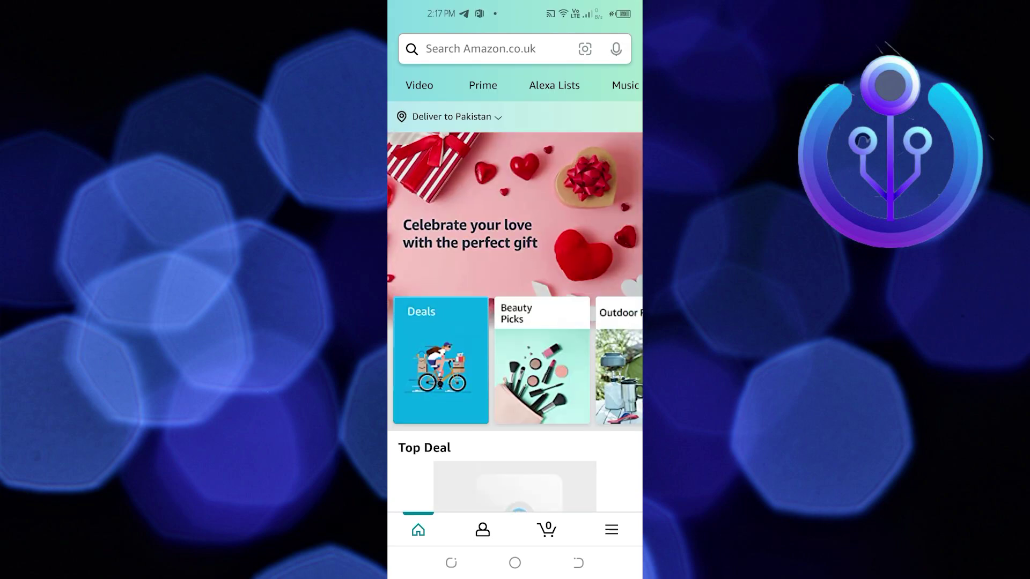
left_click(483, 529)
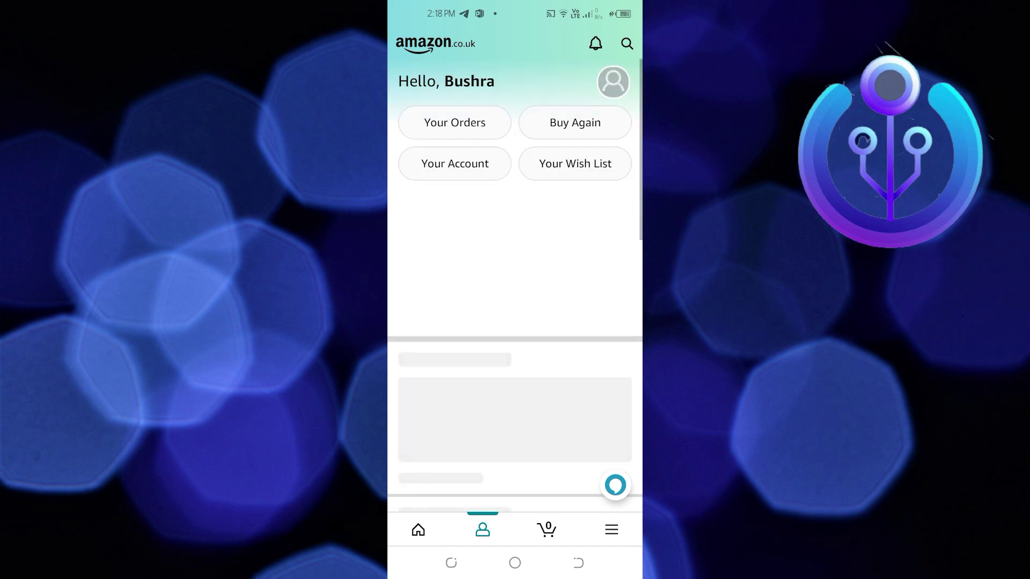
Open the full Your Account page with orders, payments and account settings
left_click(454, 164)
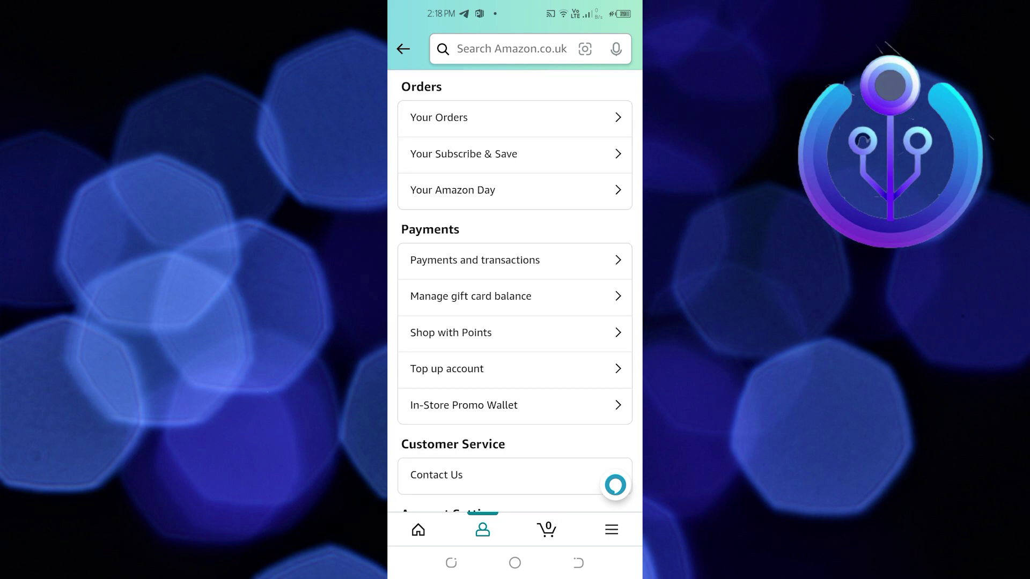
scroll(515, 321, "down", 2)
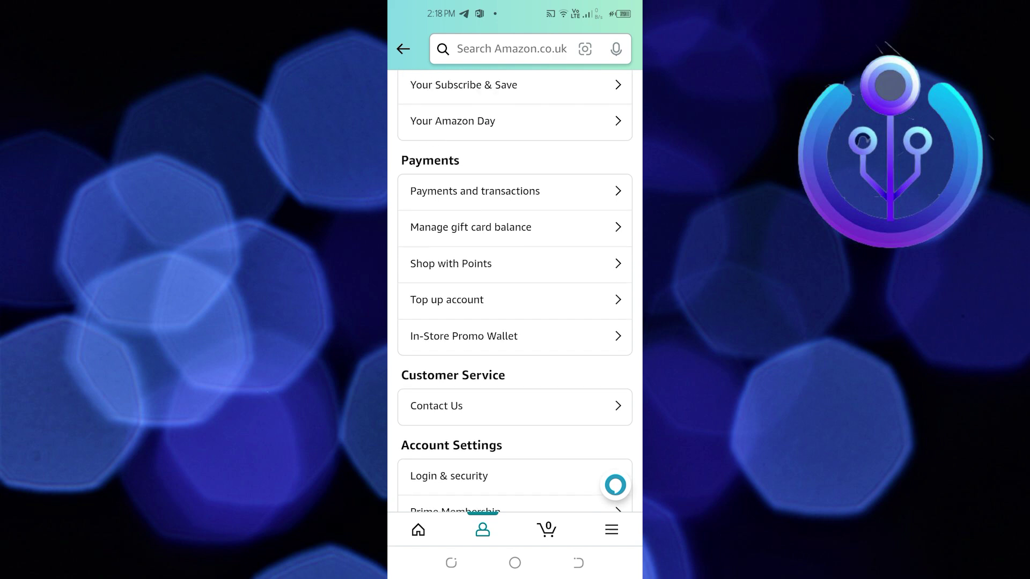
View the £0.00 gift card balance and go to the Redeem a gift card page
left_click(500, 228)
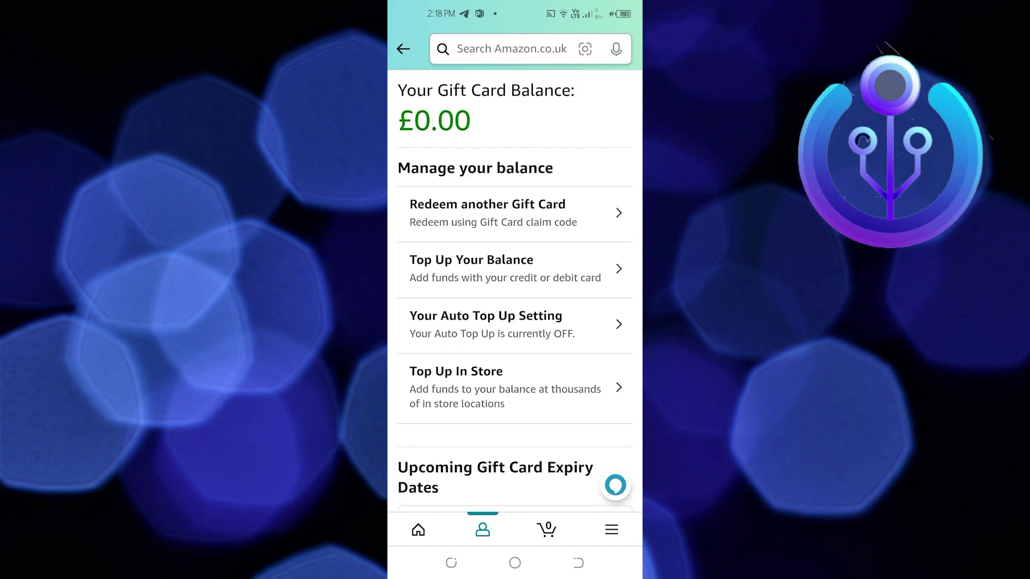
scroll(515, 321, "down", 2)
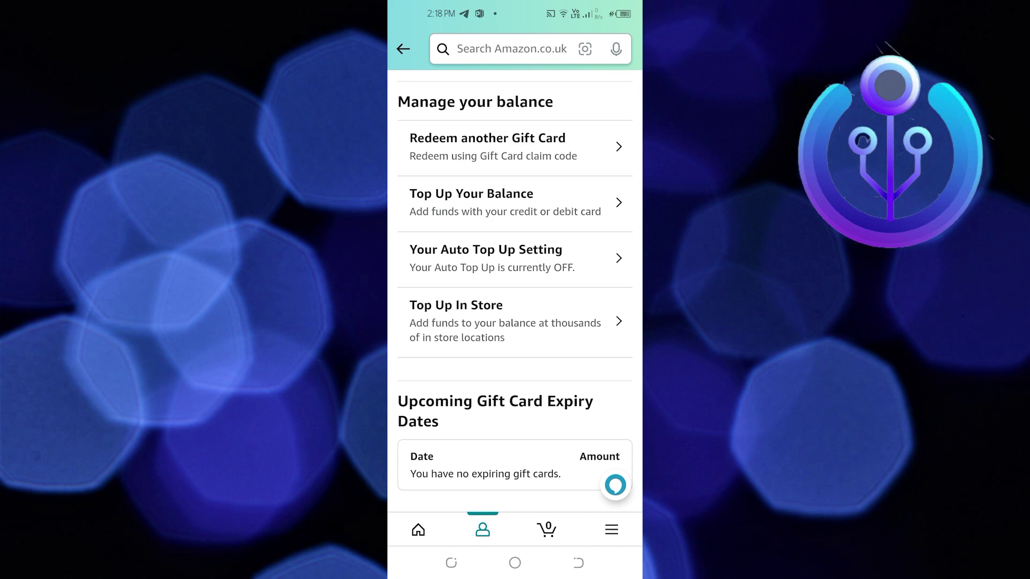
scroll(515, 290, "up", 1)
scroll(515, 290, "down", 2)
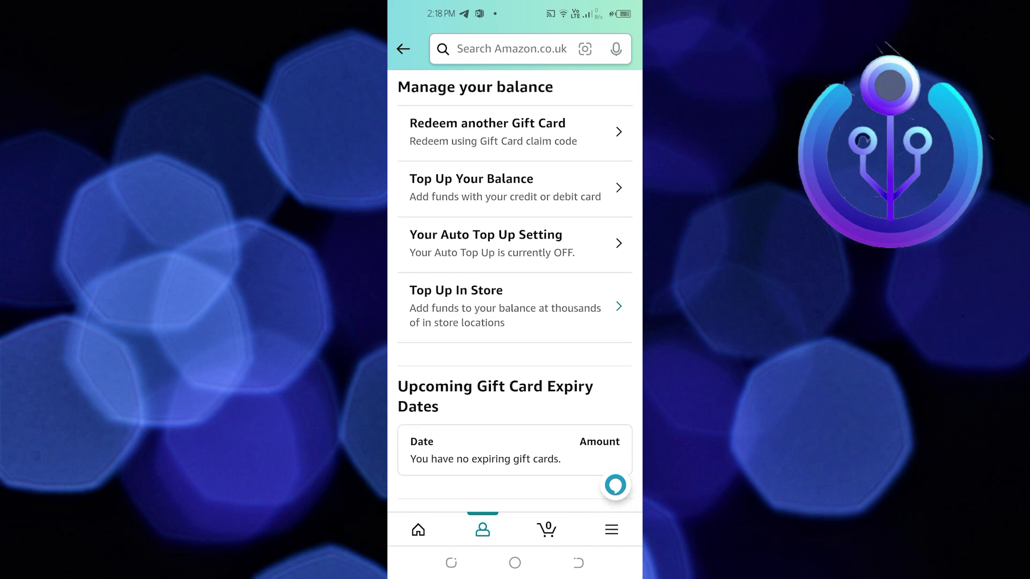
scroll(514, 290, "up", 2)
left_click(515, 207)
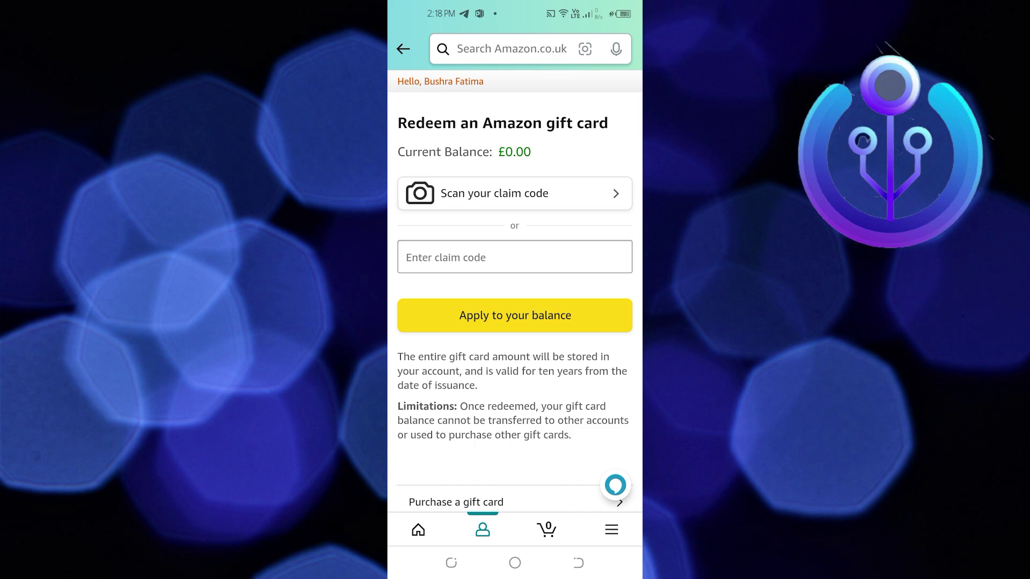
scroll(516, 322, "down", 1)
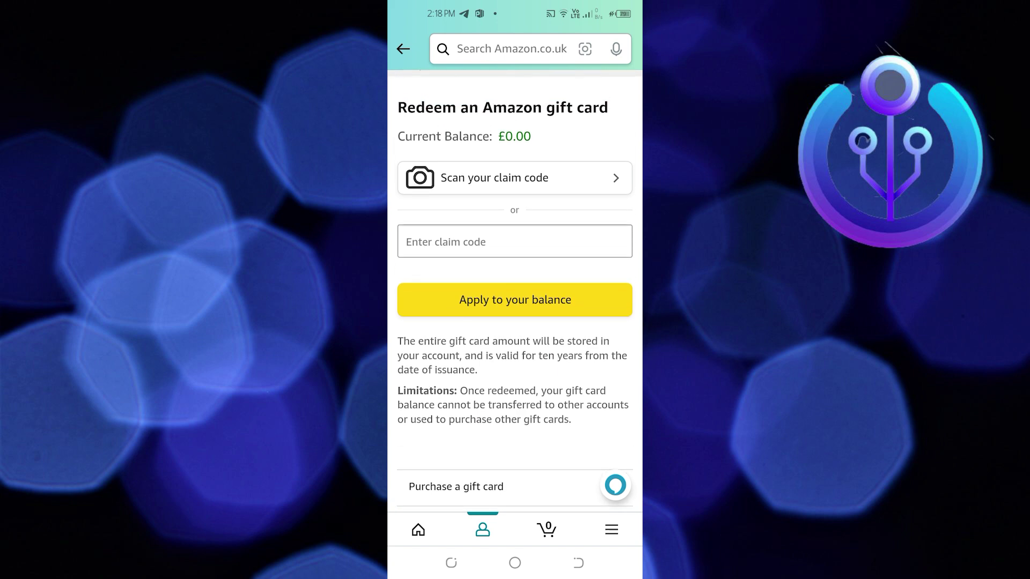
Activate the blank claim code field, dismiss the keyboard, and return to the app drawer
left_click(515, 242)
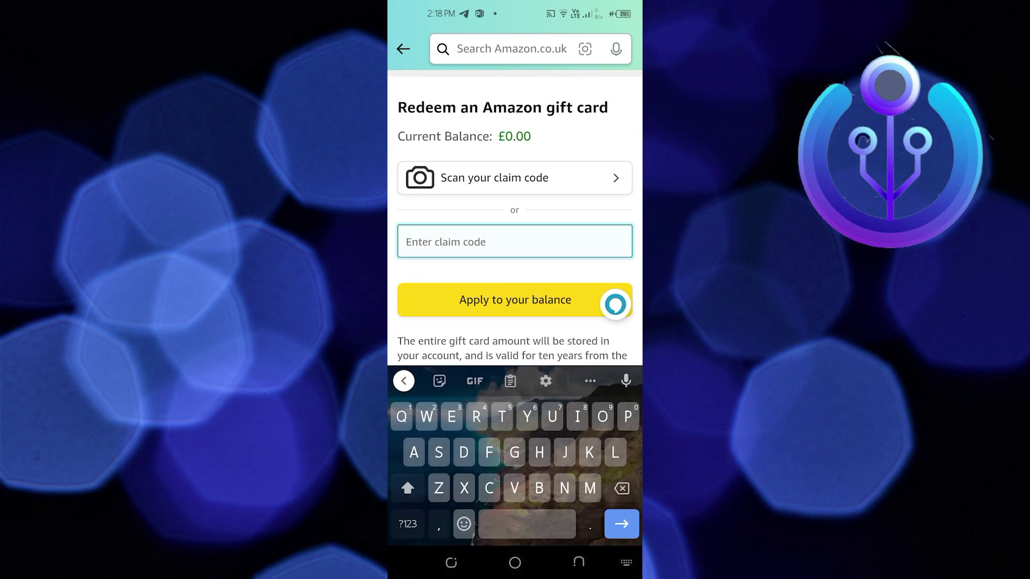
key("Escape")
scroll(514, 322, "down", 2)
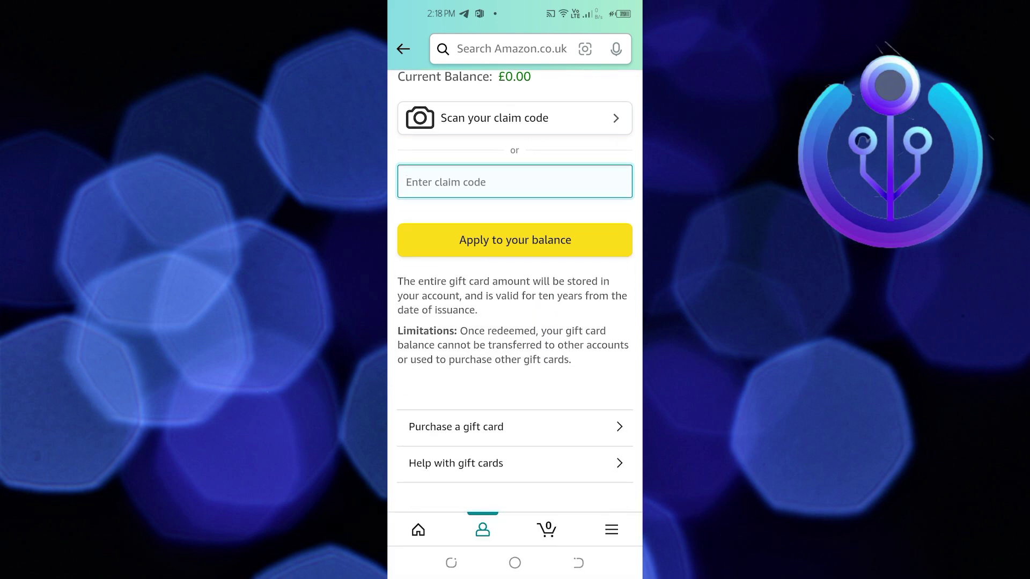
scroll(515, 322, "up", 2)
left_click(515, 563)
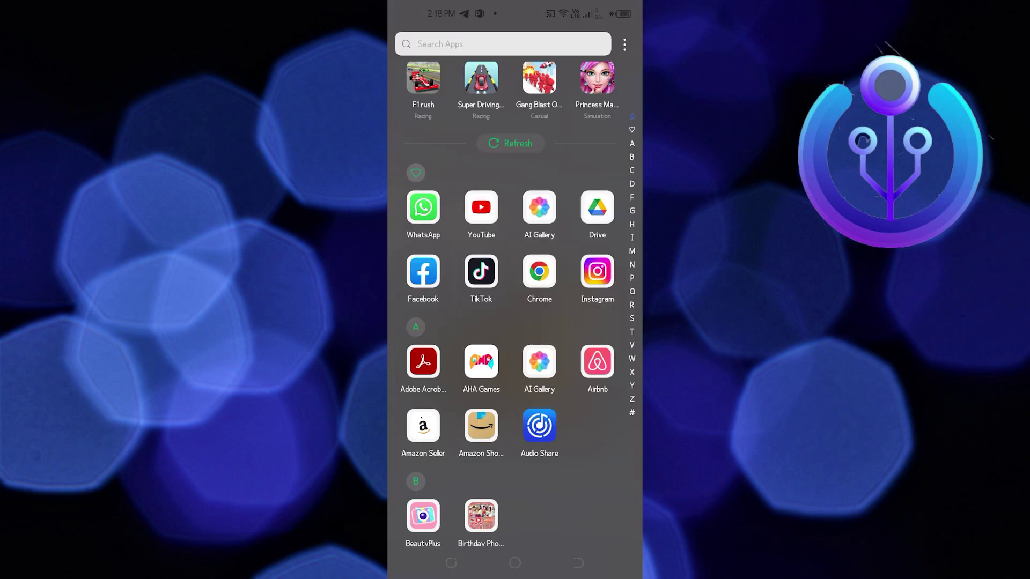